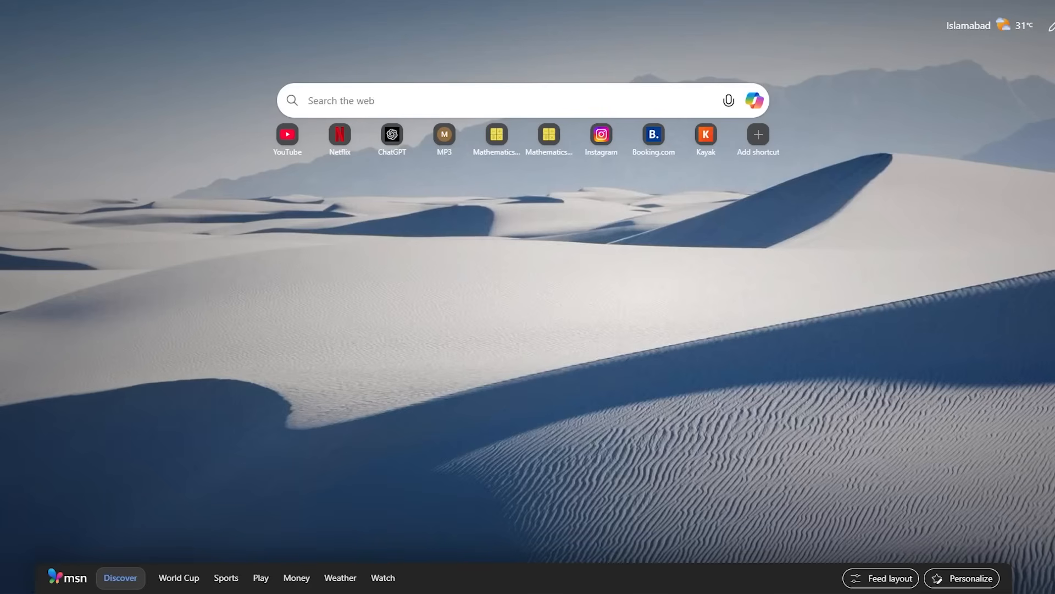
Search the web for "lead generation" and look through the overview, articles and videos in the results
key("ctrl+l")
type("lead gen")
key("Return")
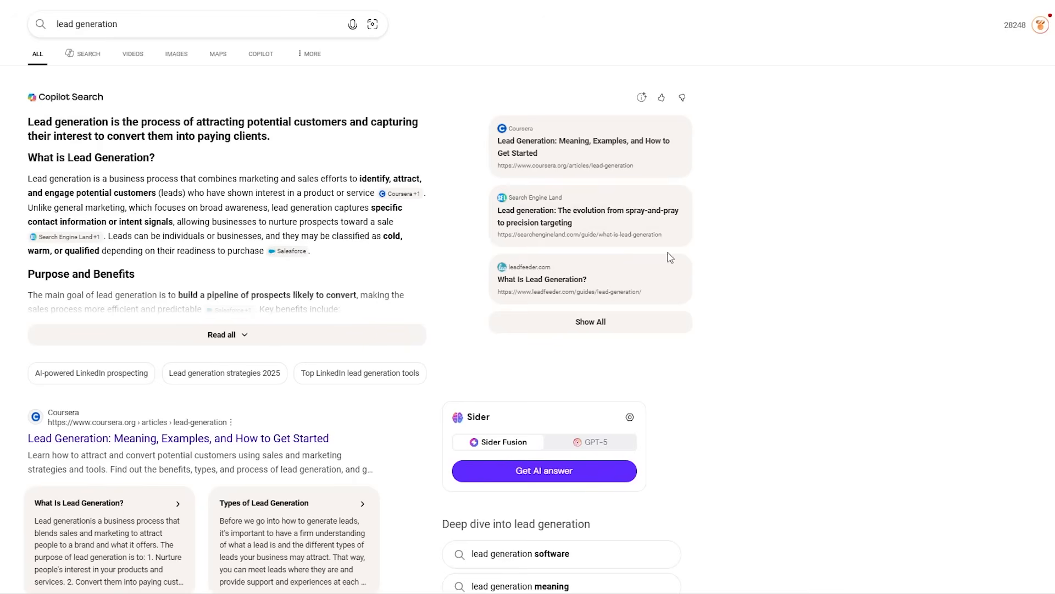
scroll(691, 267, "down", 1)
scroll(691, 268, "down", 9)
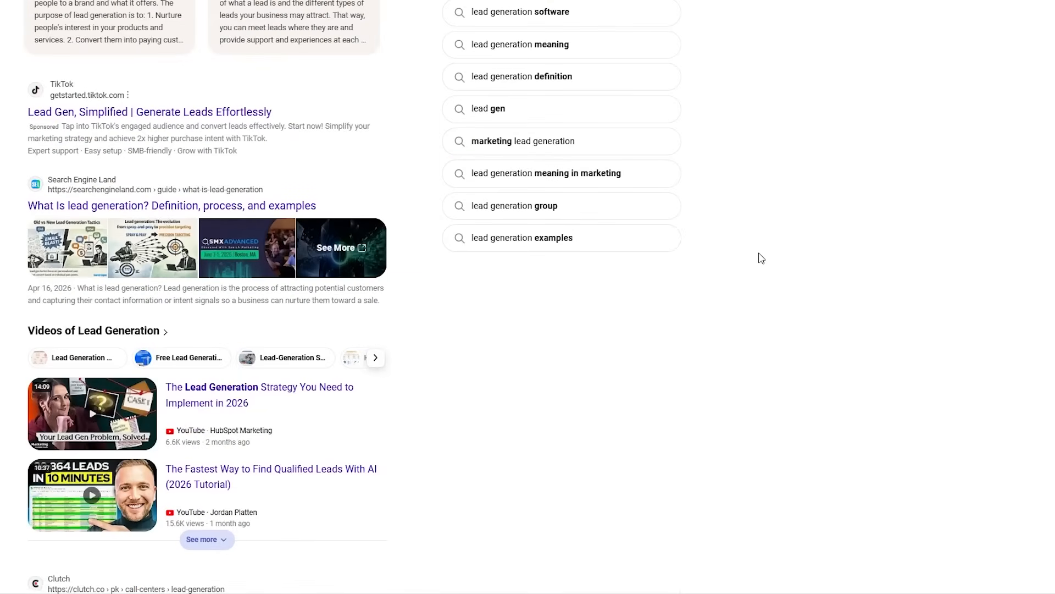
scroll(762, 259, "up", 10)
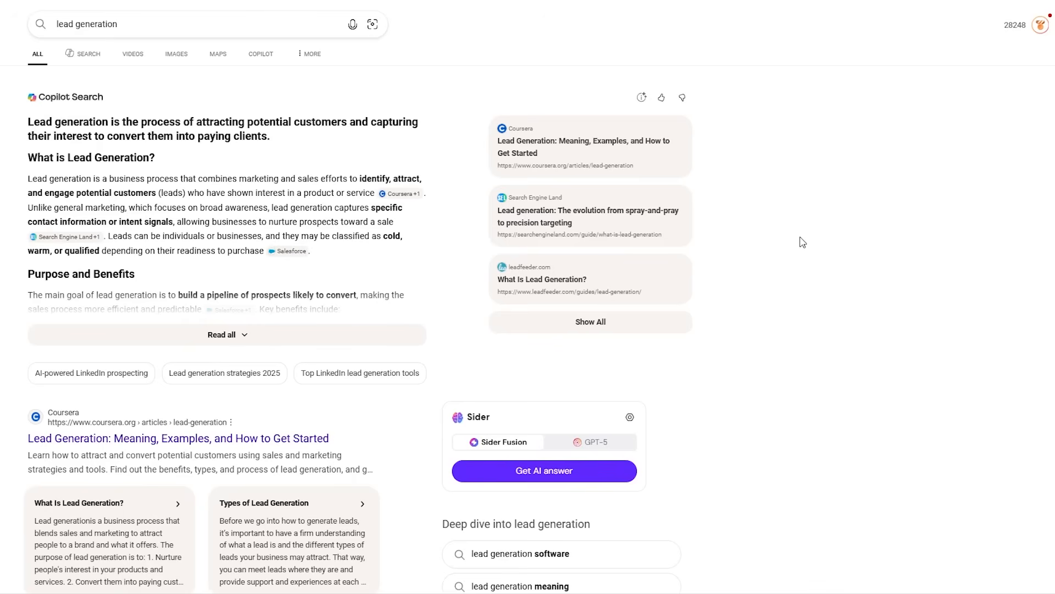
scroll(803, 243, "down", 5)
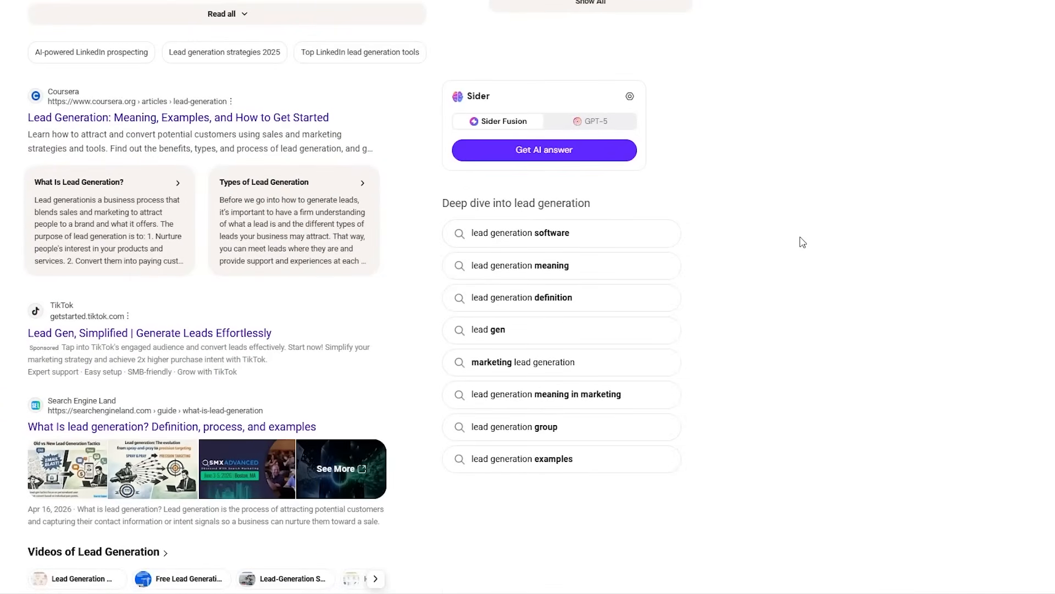
scroll(803, 242, "up", 5)
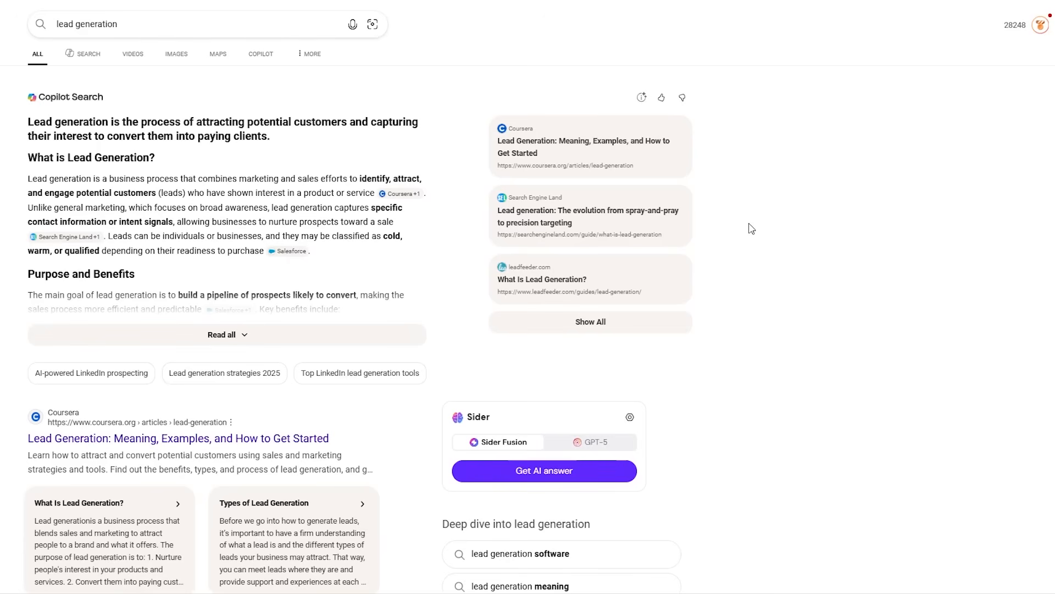
scroll(751, 228, "down", 8)
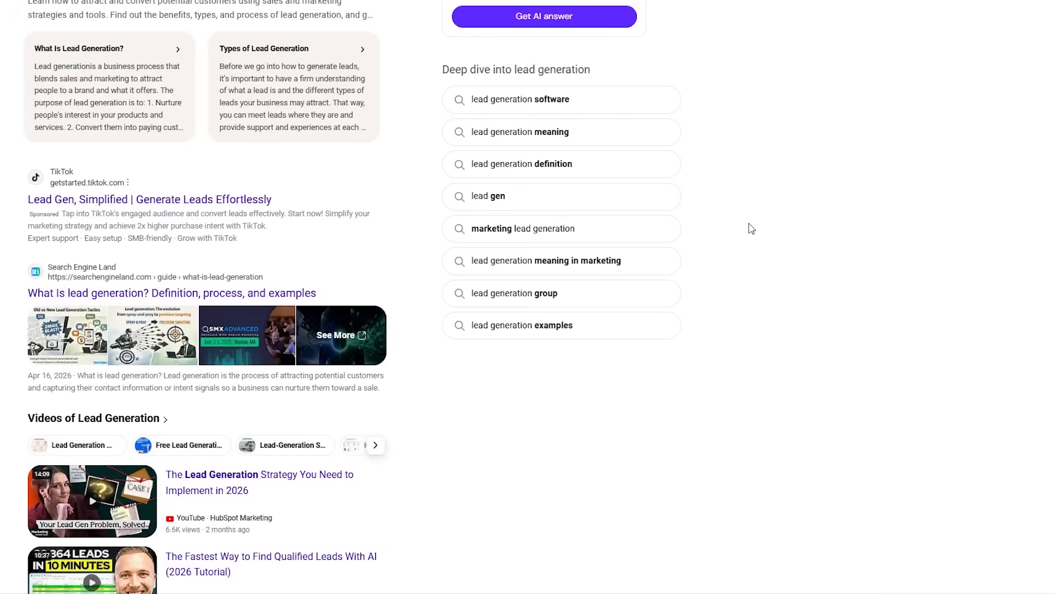
scroll(733, 223, "up", 8)
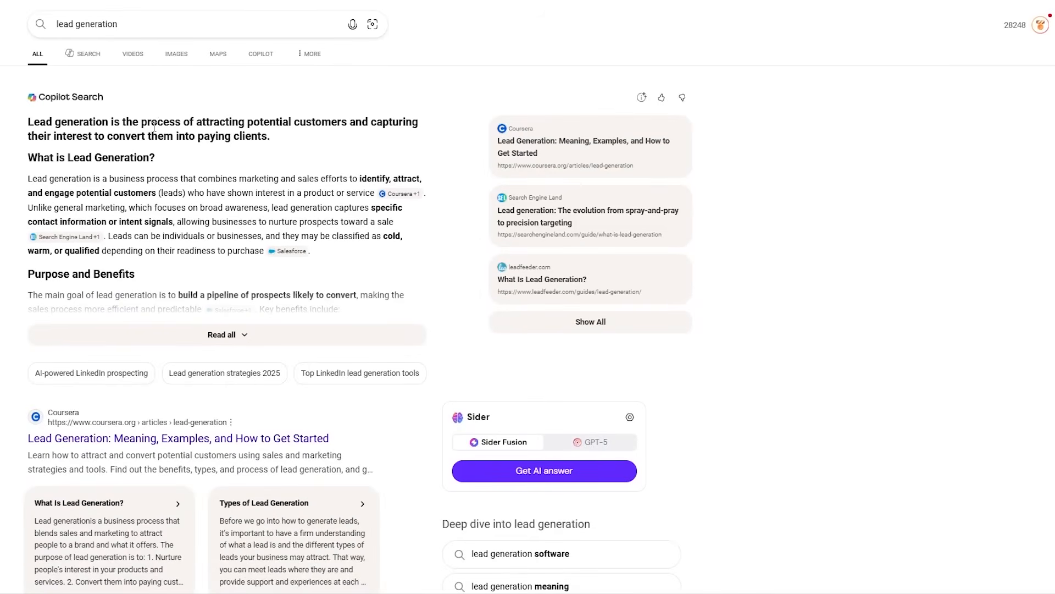
Search the web for "ideal customer profile" and look over the results
left_click(166, 22)
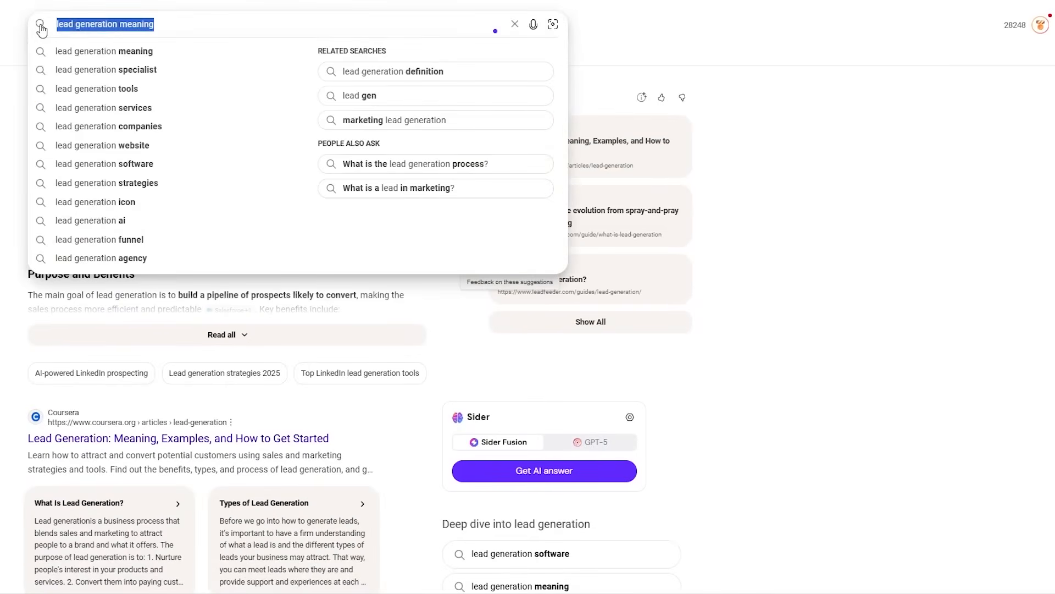
type("ideal customer profile")
left_click(42, 27)
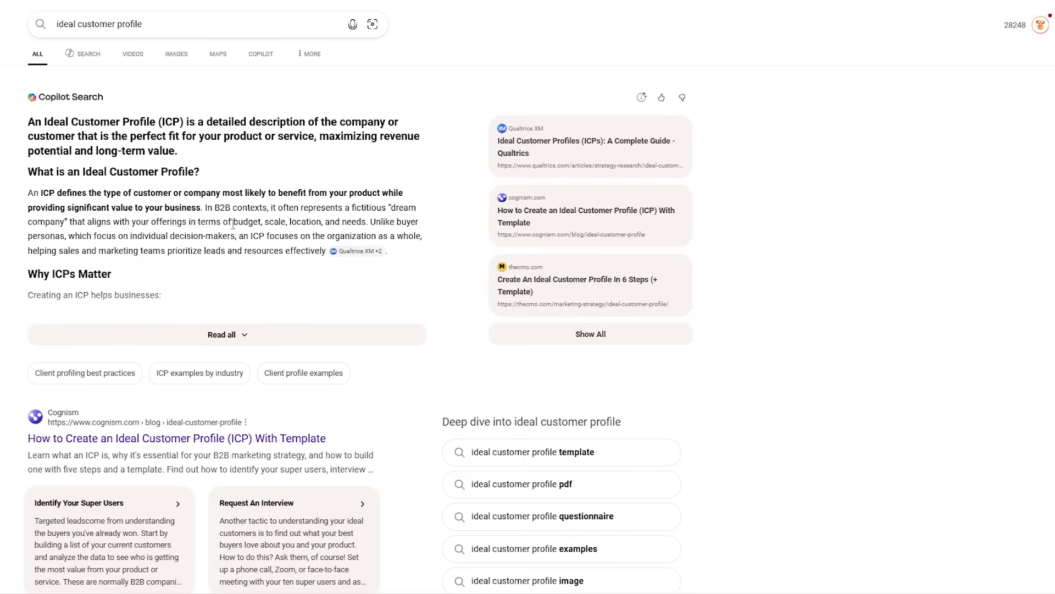
scroll(233, 224, "down", 3)
scroll(233, 223, "up", 3)
Open a new browser tab and switch to an empty chat in ChatGPT
key("ctrl+t")
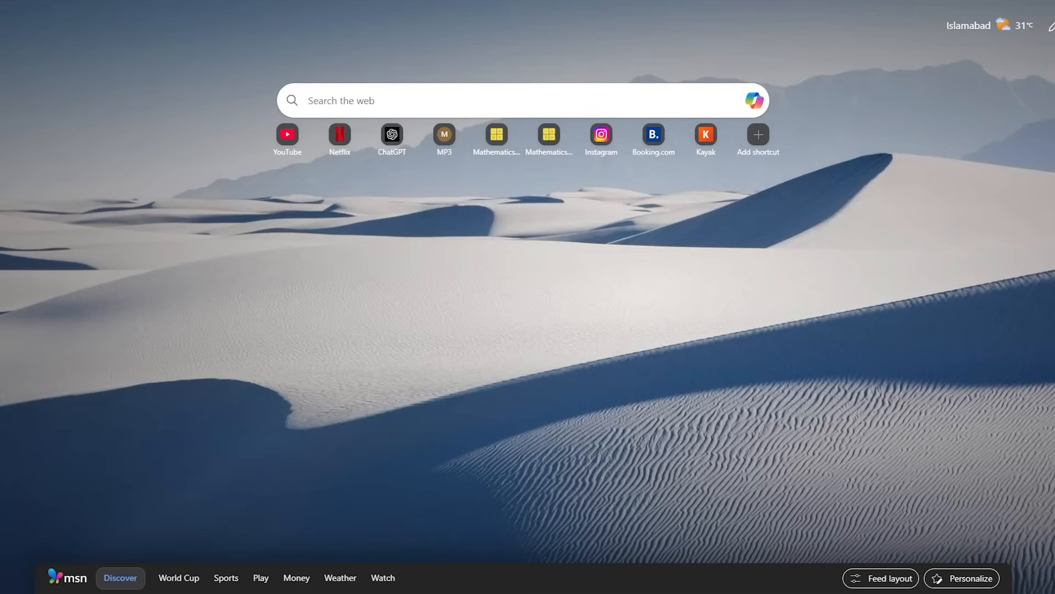
key("ctrl+l")
key("Escape")
key("alt+Tab")
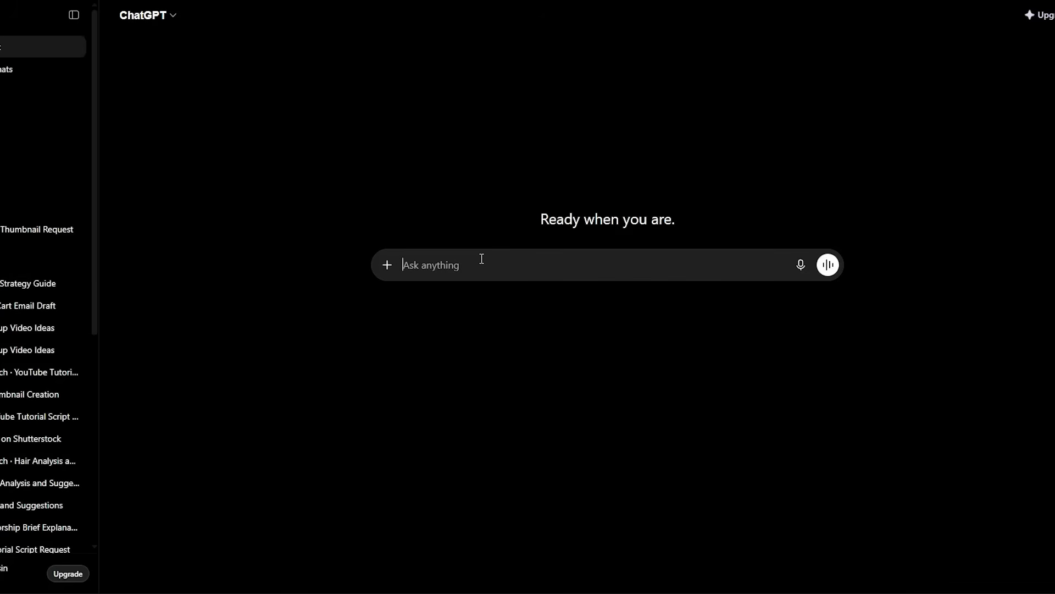
Start the prompt by describing an ecommerce business whose 4 best current clients work efficiently and share good trust
type("i run a")
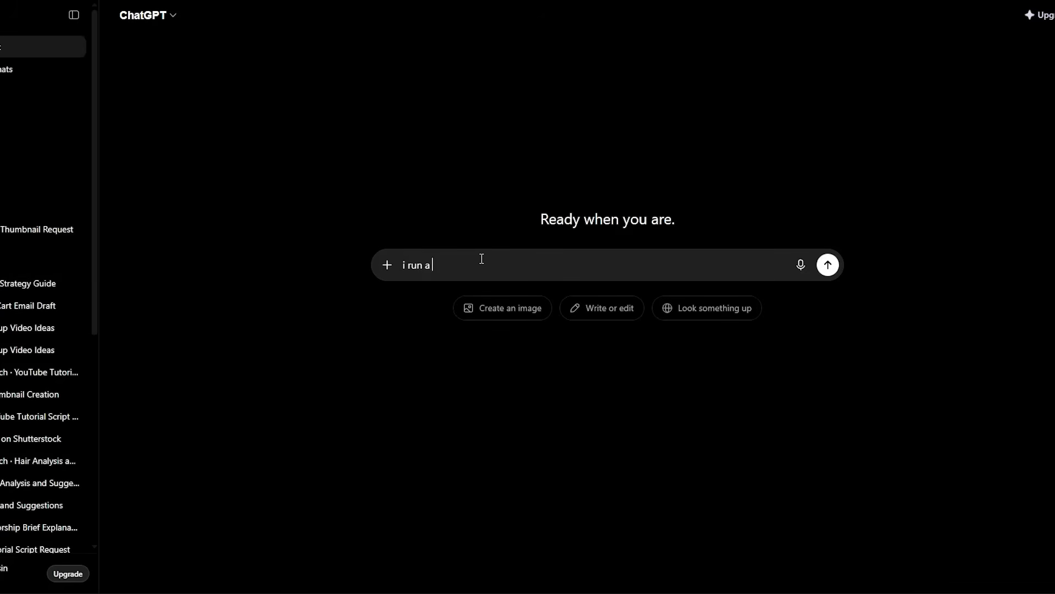
type("n ecommerce business, my best current clients are 4 and they all wokr with me effiientlyand its a go")
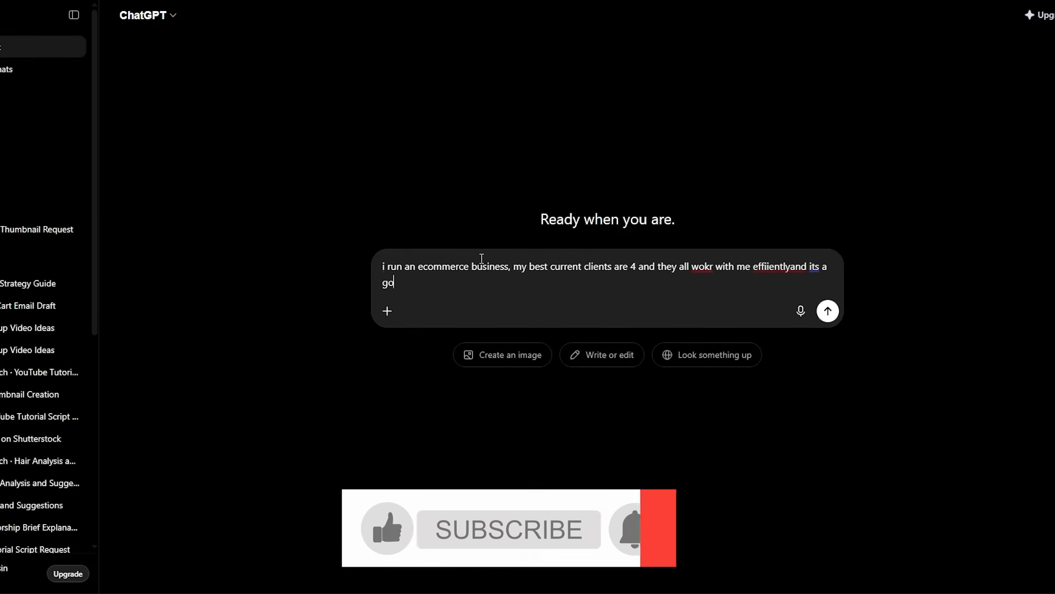
type("od trust bet")
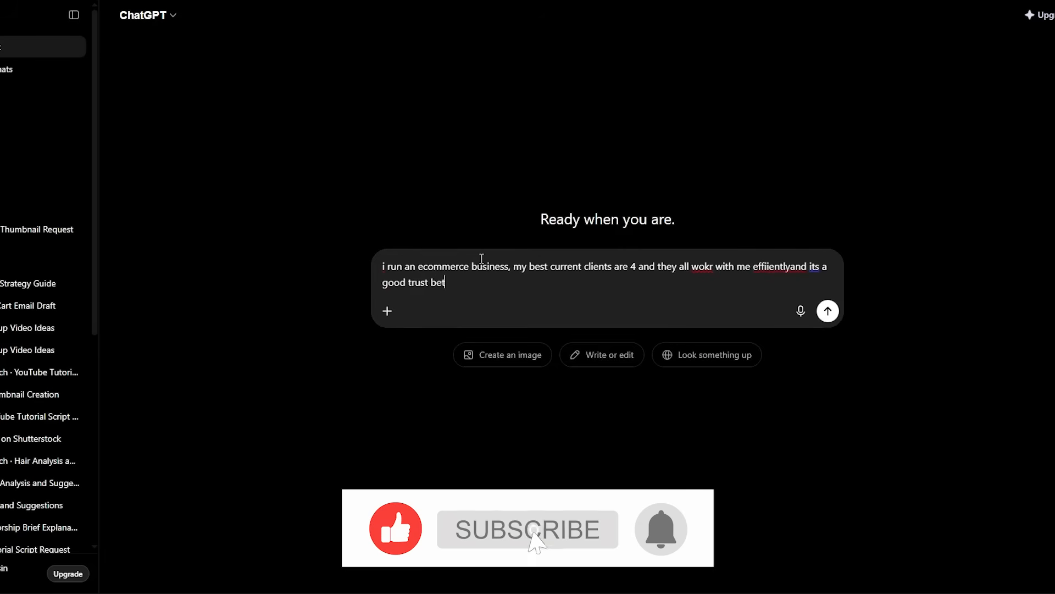
type("ween us")
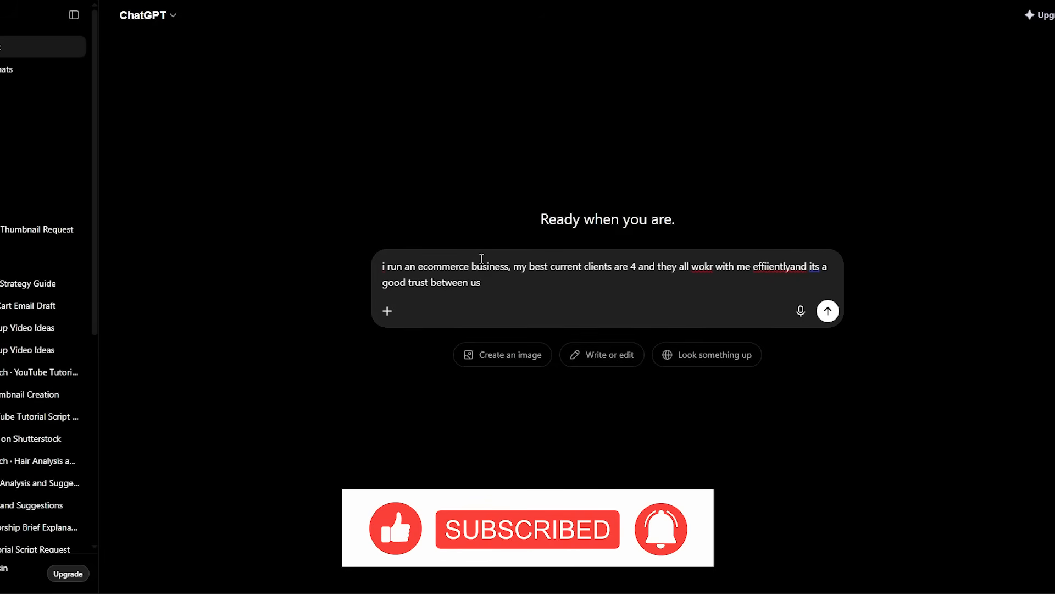
type(". those")
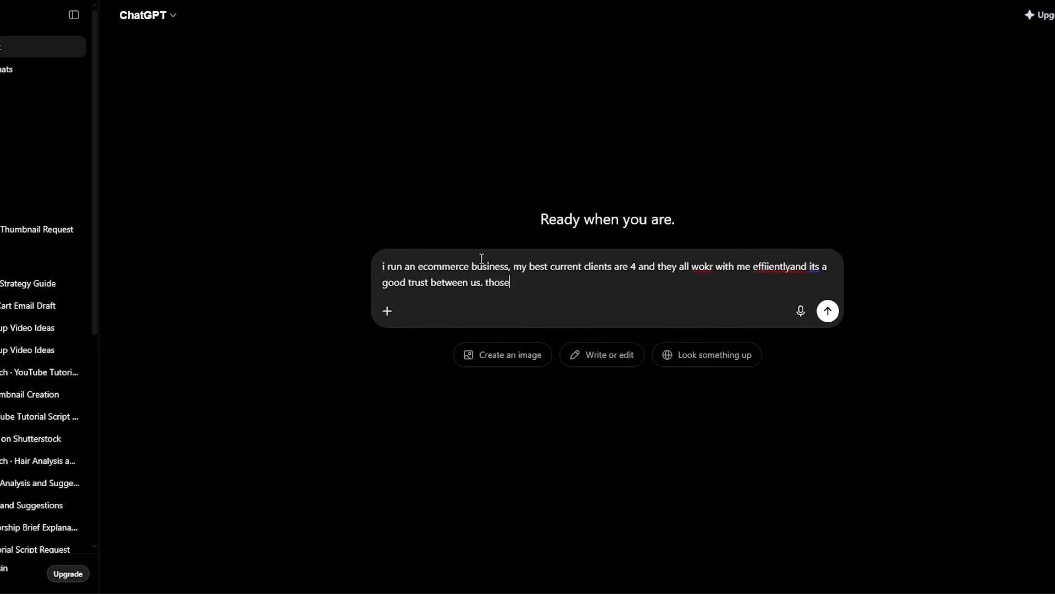
Add to the prompt that those clients are easy to work with, make good product, are clear about requirements, pay on time and refer others
type(" clients are easy to work wi")
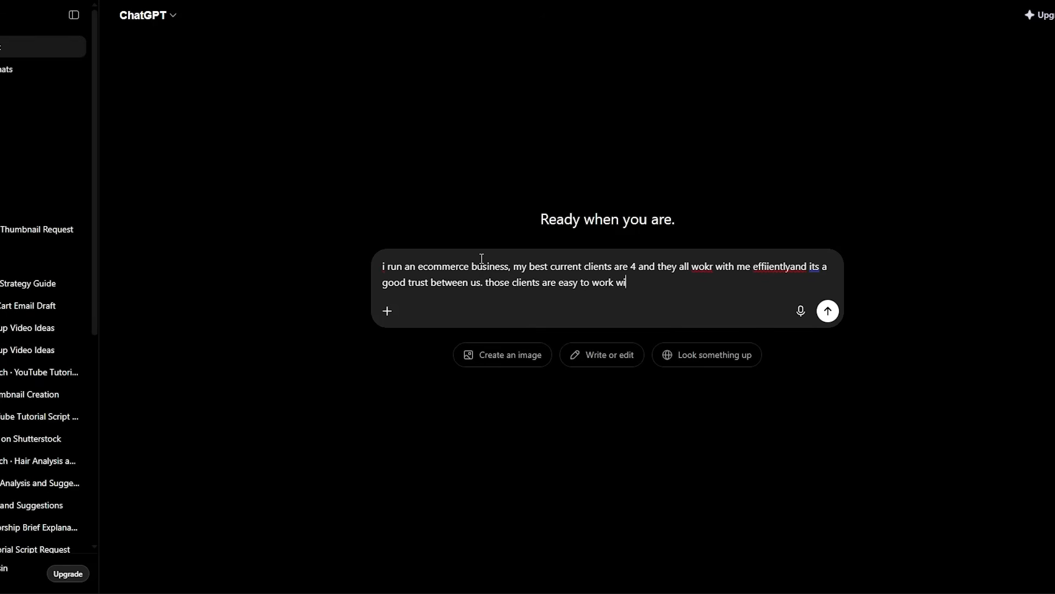
type("th, they make good product and ")
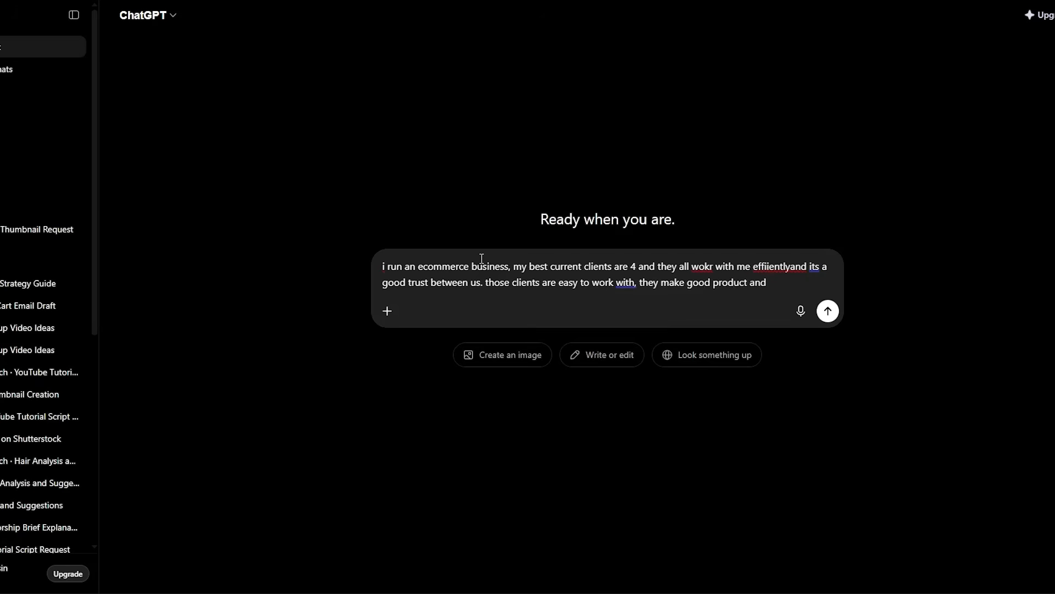
type("are clear about what they require. they aslo")
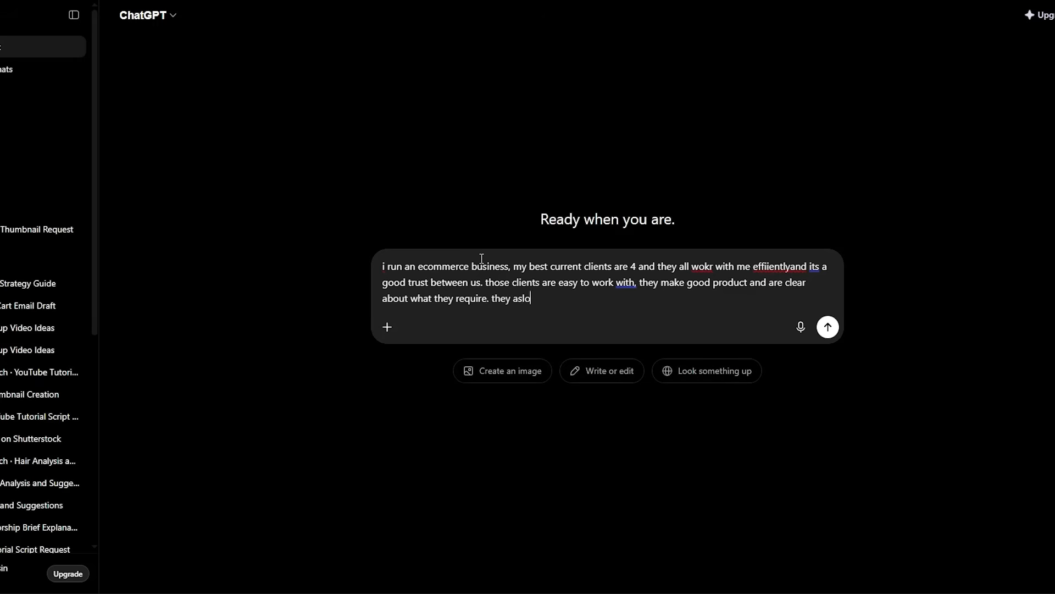
type(" payon time and refer me to")
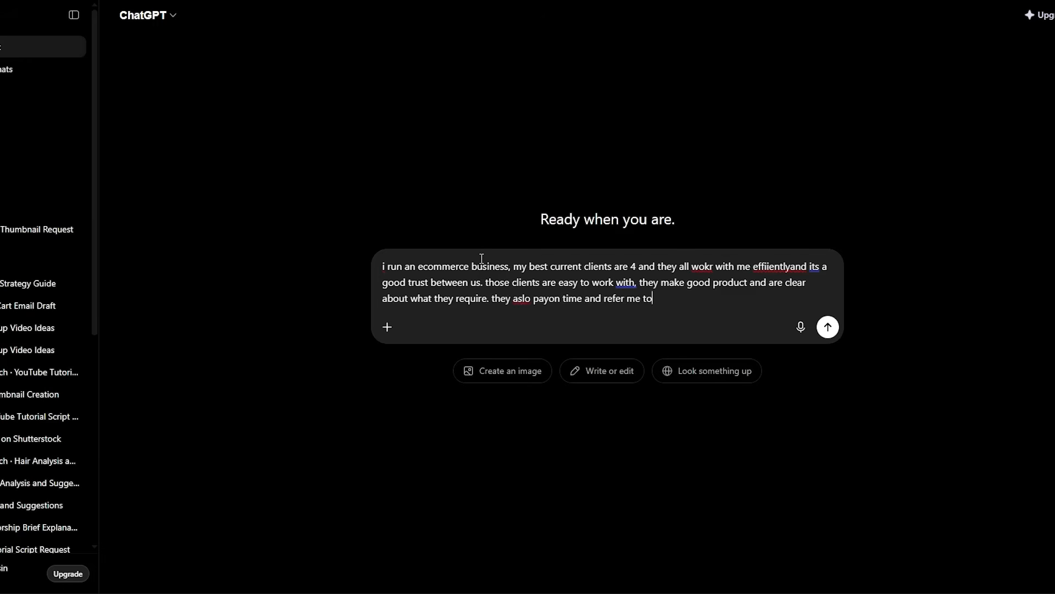
type(" others as well")
Finish the prompt with "build me a detailed ideal customer profile", send it and look at the response
type(". build me a detai")
type("led ideal cus")
type("tomer profile")
key("Return")
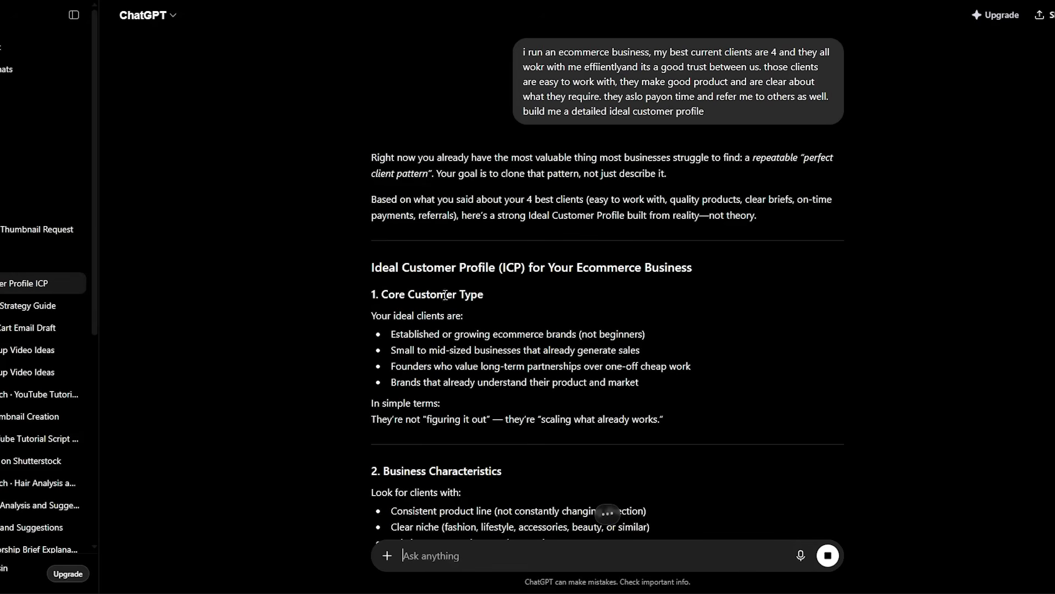
scroll(490, 323, "down", 1)
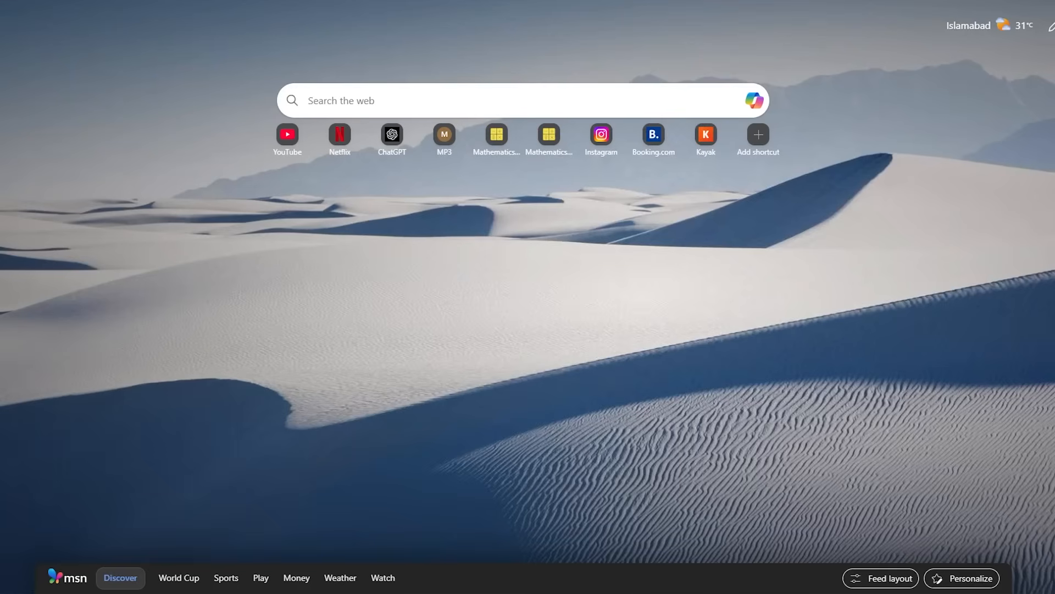
Open the apollo.io website and look through its home page, including the sign-up options and campaign demo
type("apollo.io")
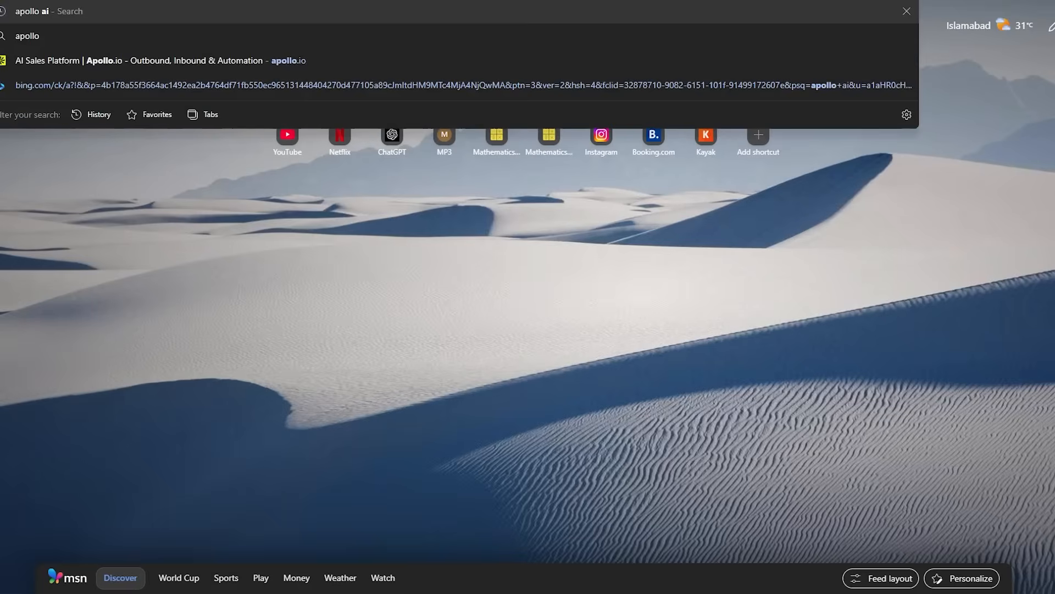
key("Return")
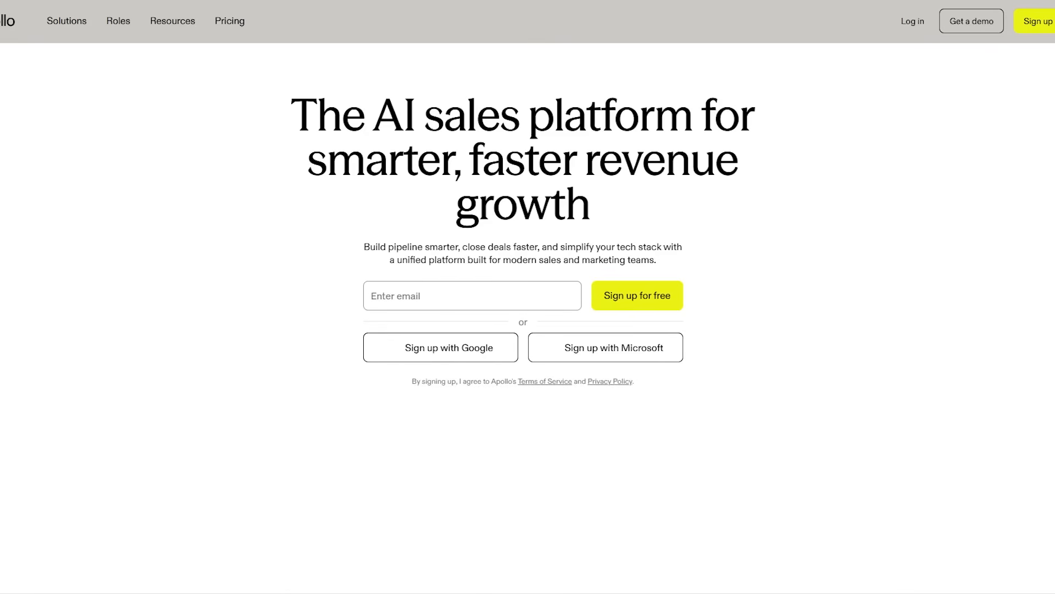
scroll(239, 175, "down", 3)
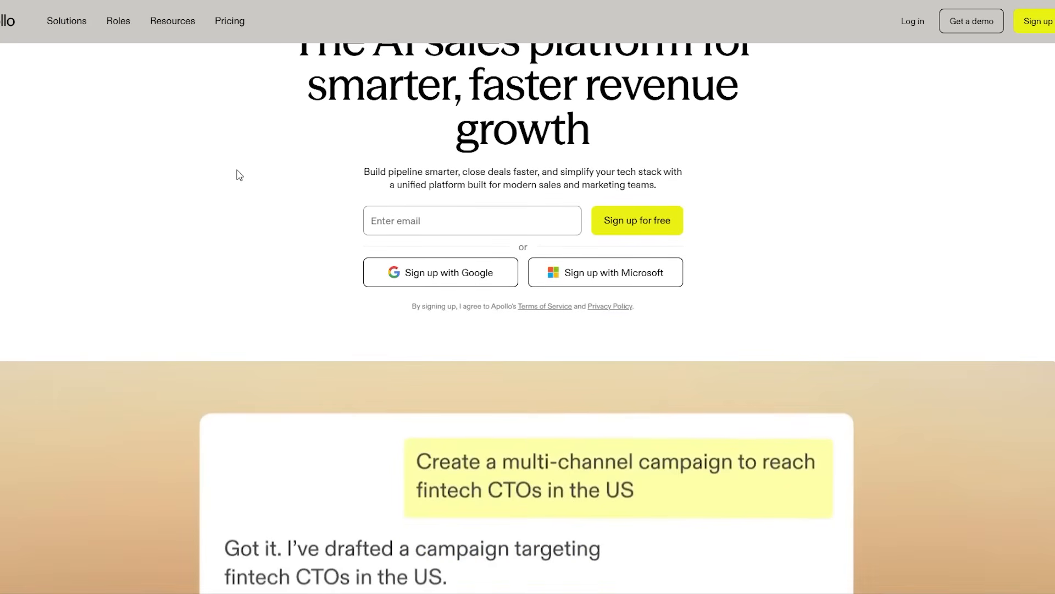
scroll(239, 175, "up", 1)
scroll(240, 175, "down", 2)
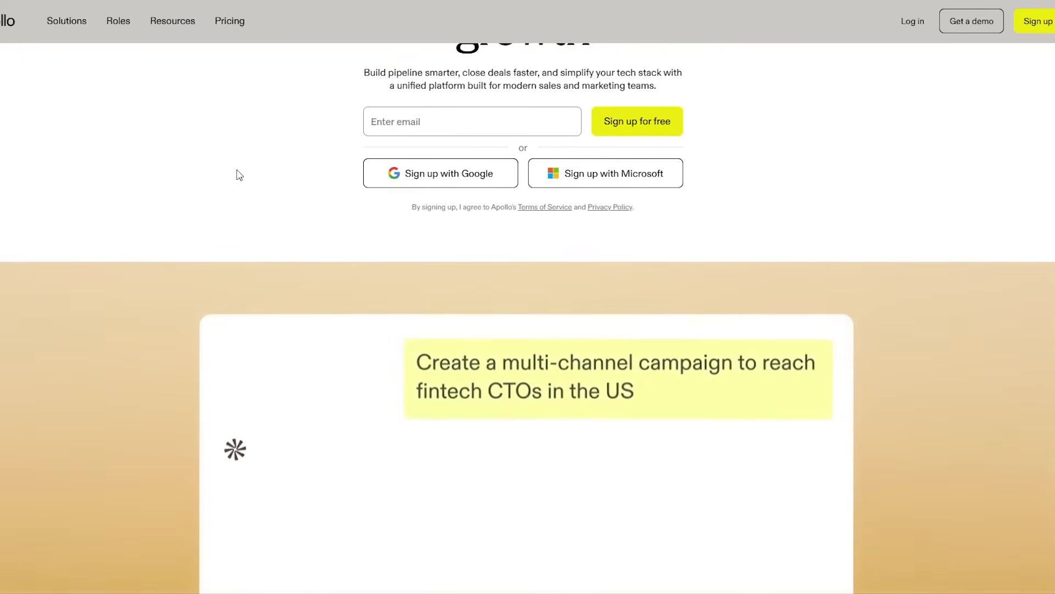
scroll(240, 175, "down", 4)
scroll(239, 174, "down", 2)
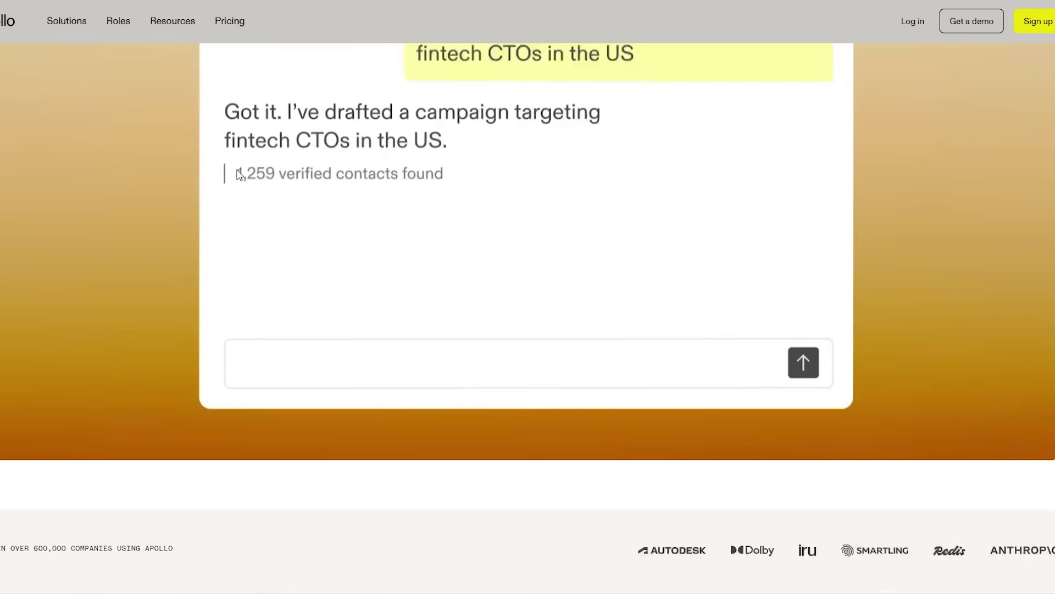
scroll(239, 174, "down", 1)
scroll(239, 175, "up", 7)
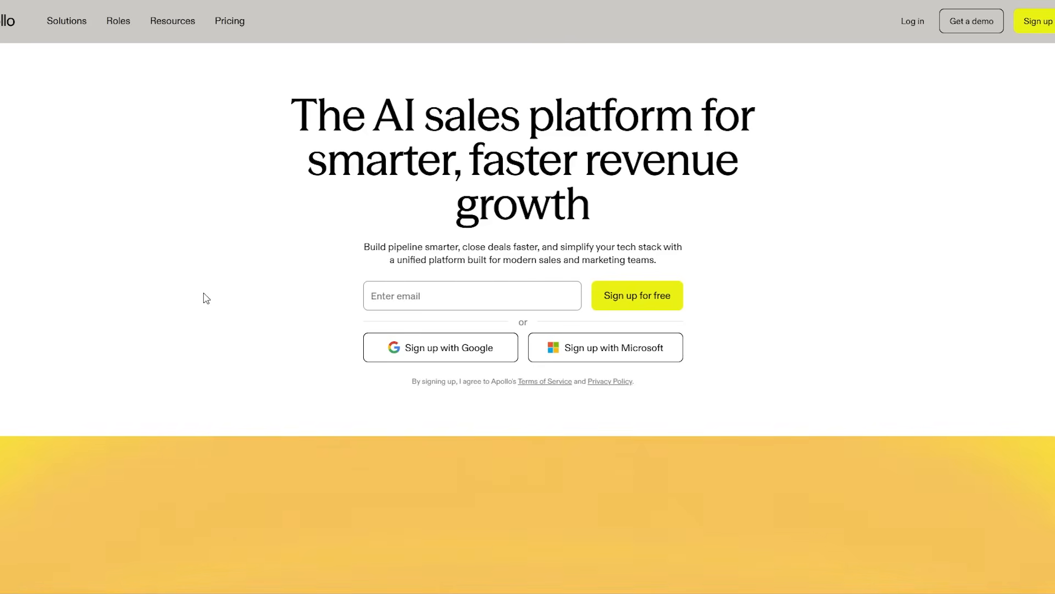
scroll(206, 298, "down", 4)
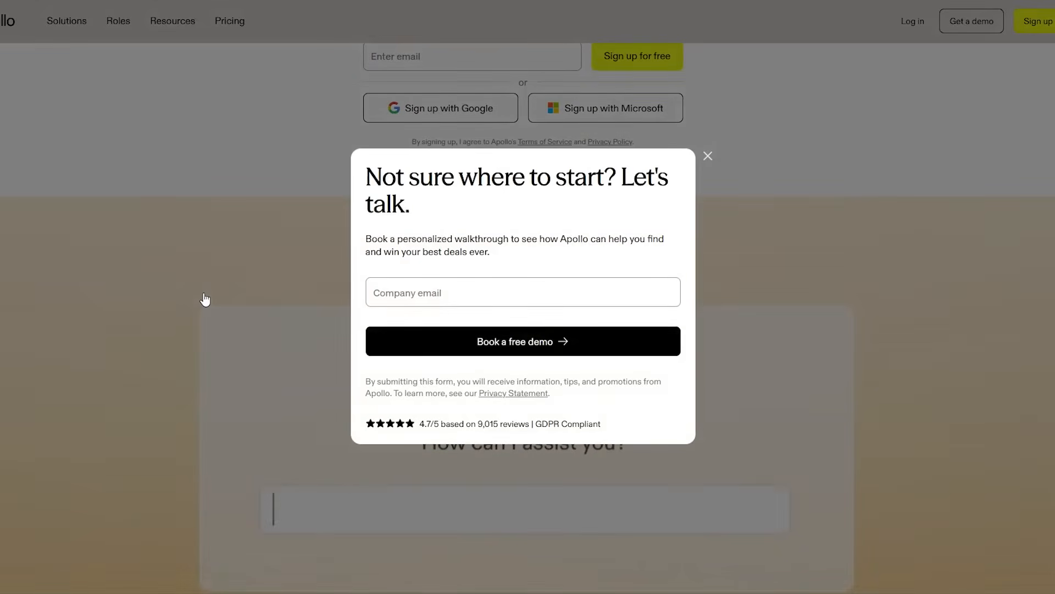
Dismiss the free demo pop-up on the Apollo home page and review the assistant demo section
left_click(708, 156)
scroll(604, 262, "down", 2)
scroll(603, 262, "down", 3)
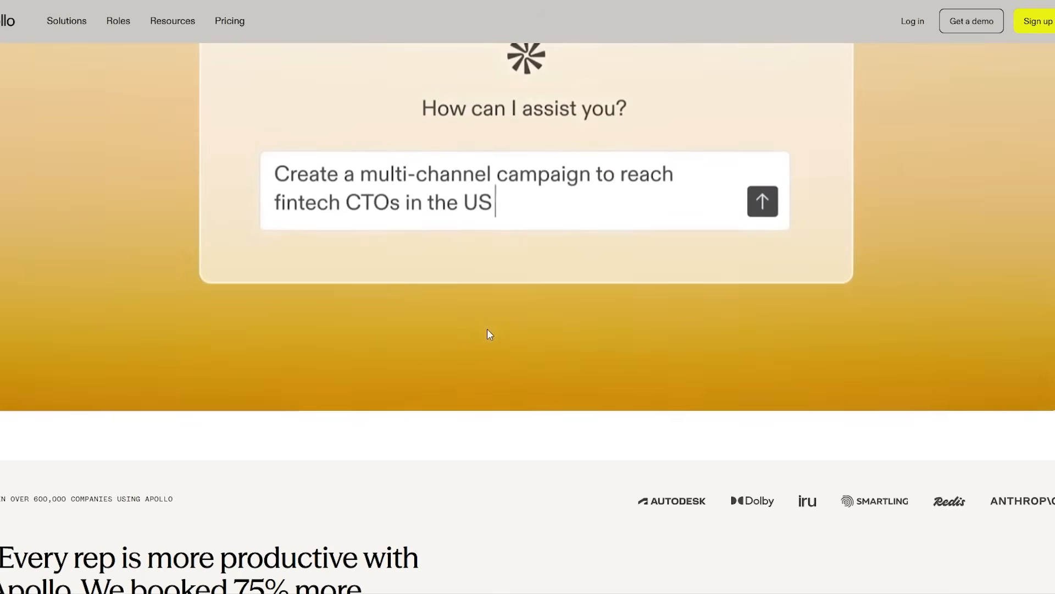
scroll(474, 230, "up", 5)
scroll(474, 230, "up", 3)
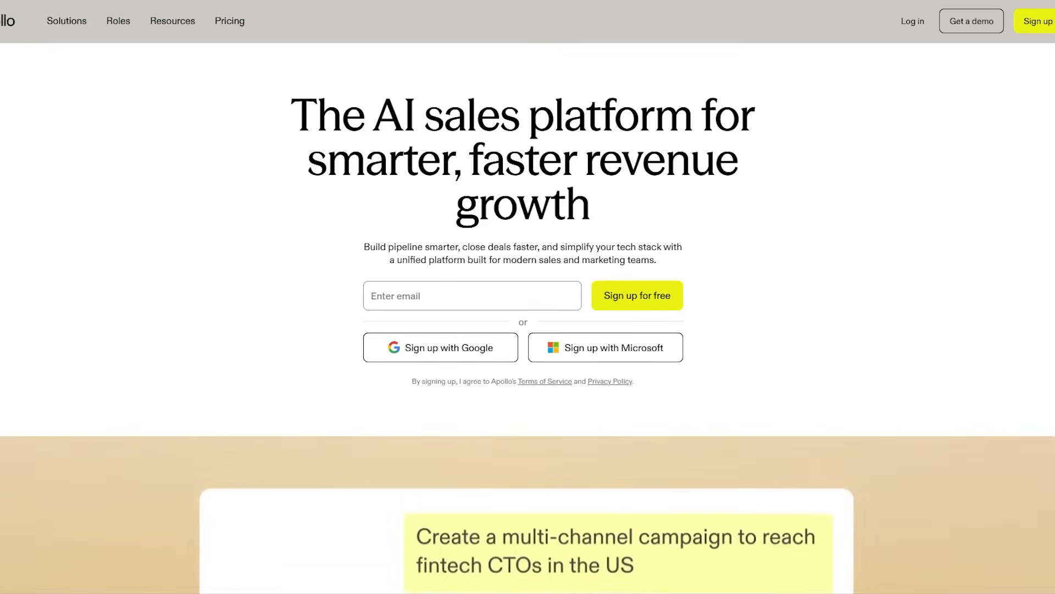
Open the Perplexity website in a new browser tab
key("ctrl+t")
type("perplexi")
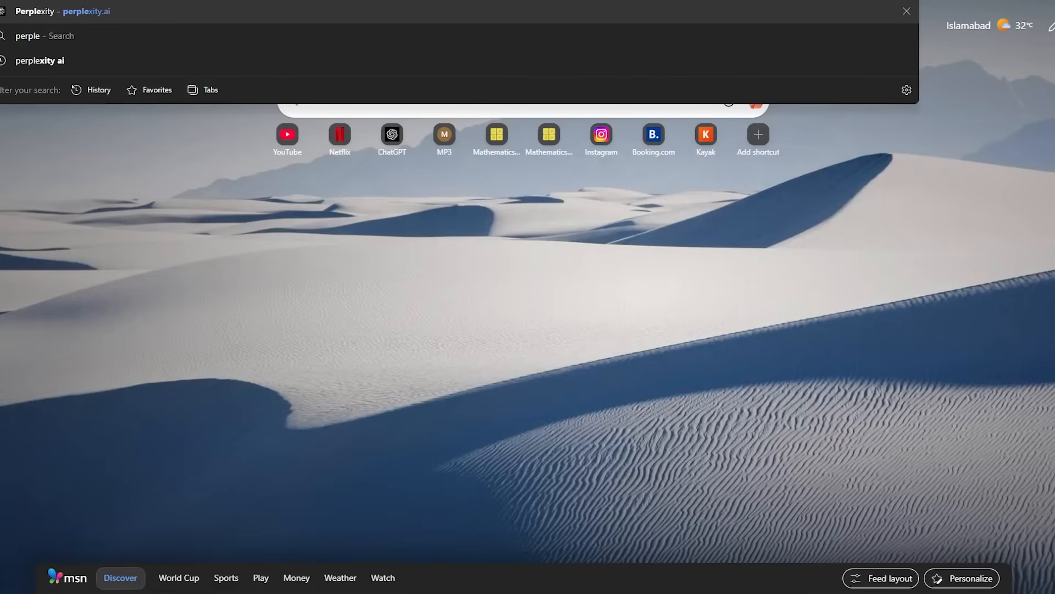
type("ty")
key("Return")
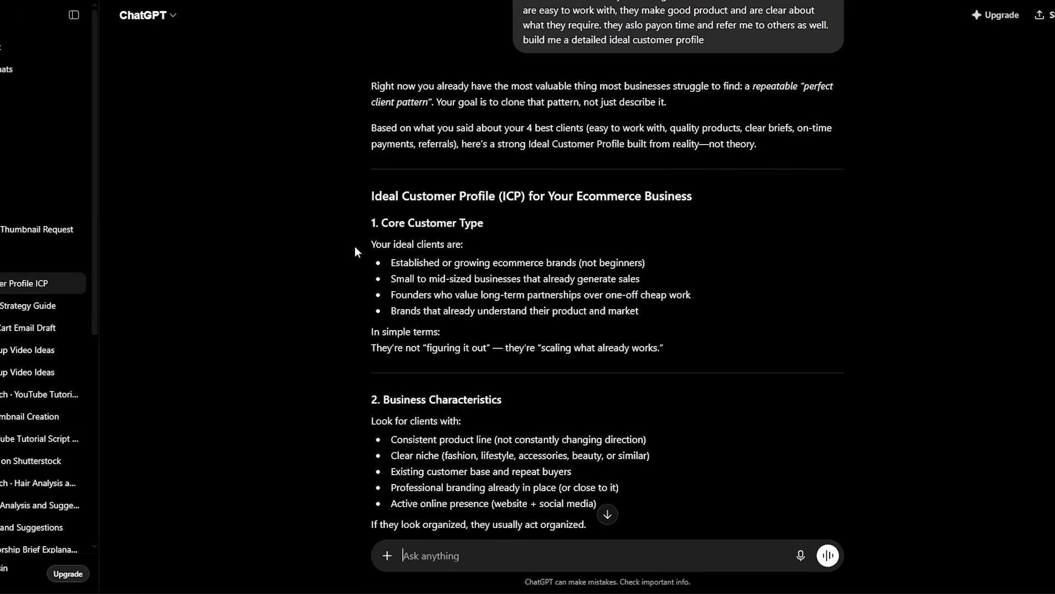
Ask ChatGPT to "nurture these leads for me" below the ideal customer profile and read through the lead stages and nurture sequence
scroll(355, 245, "down", 20)
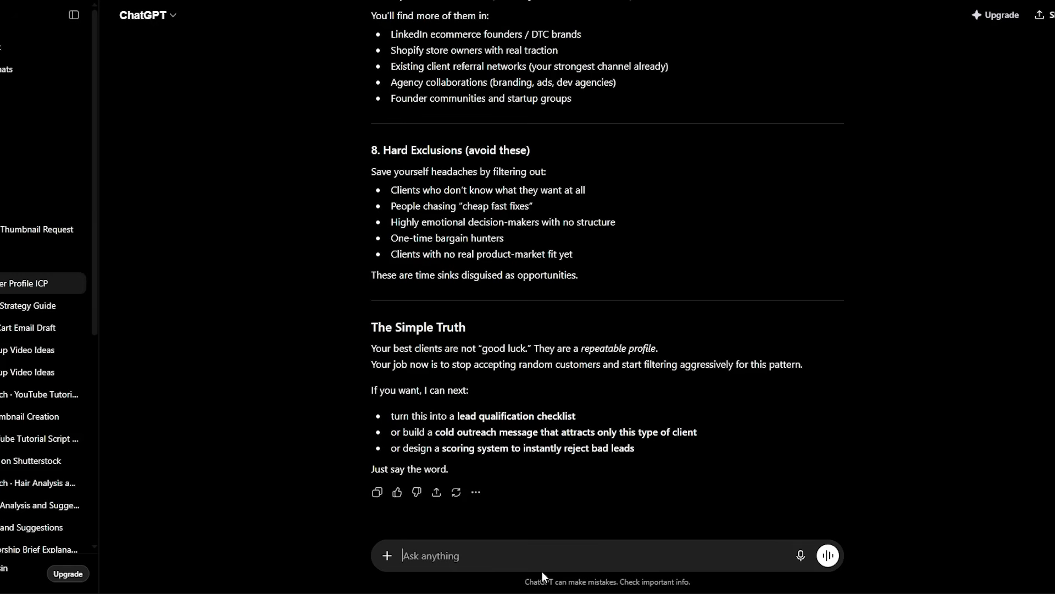
type("nurture these leads for me")
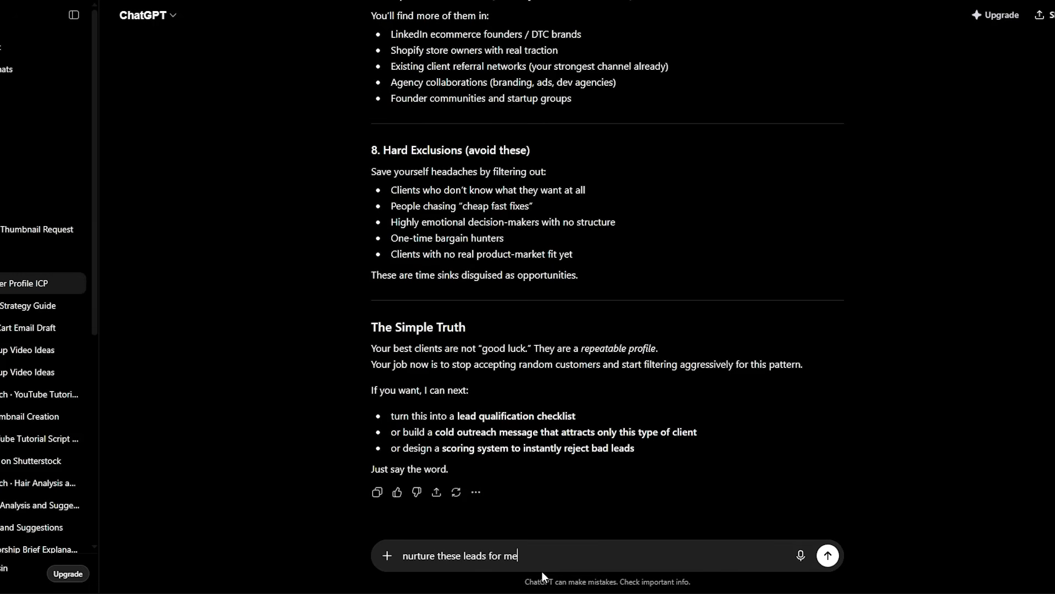
key("Return")
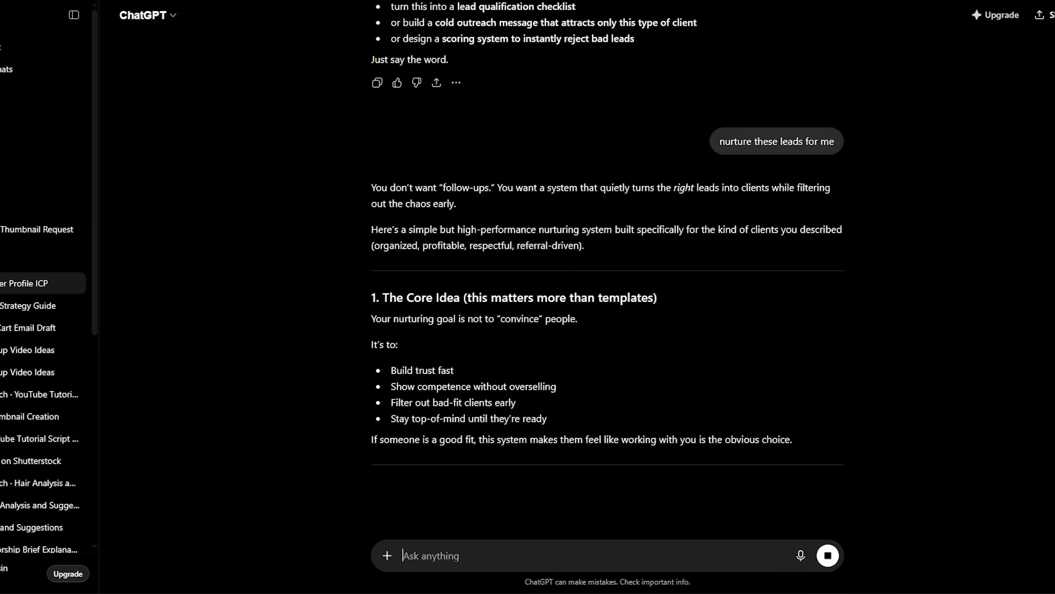
scroll(448, 354, "down", 4)
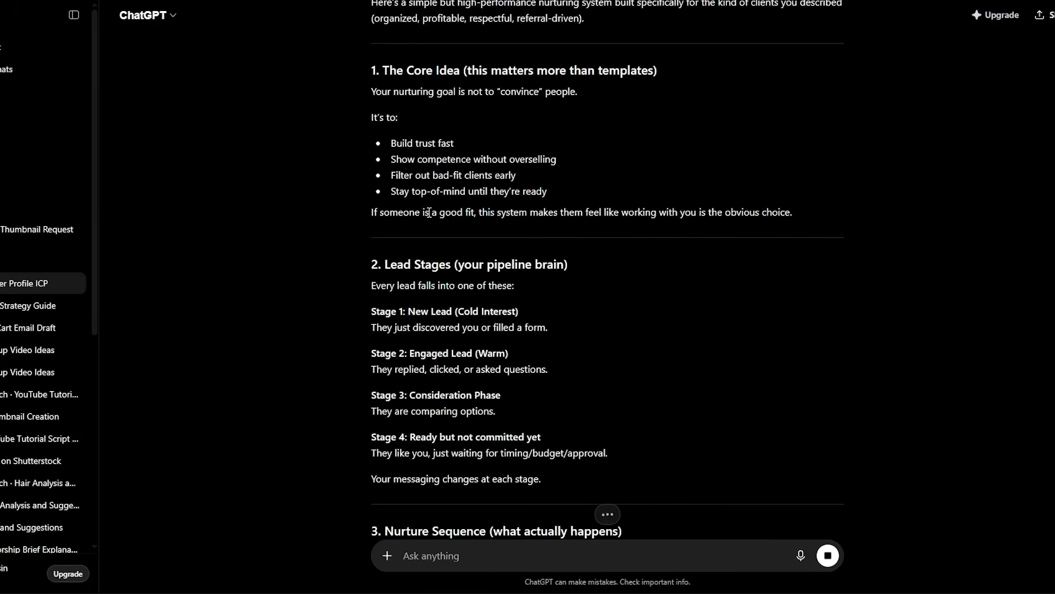
scroll(429, 213, "down", 3)
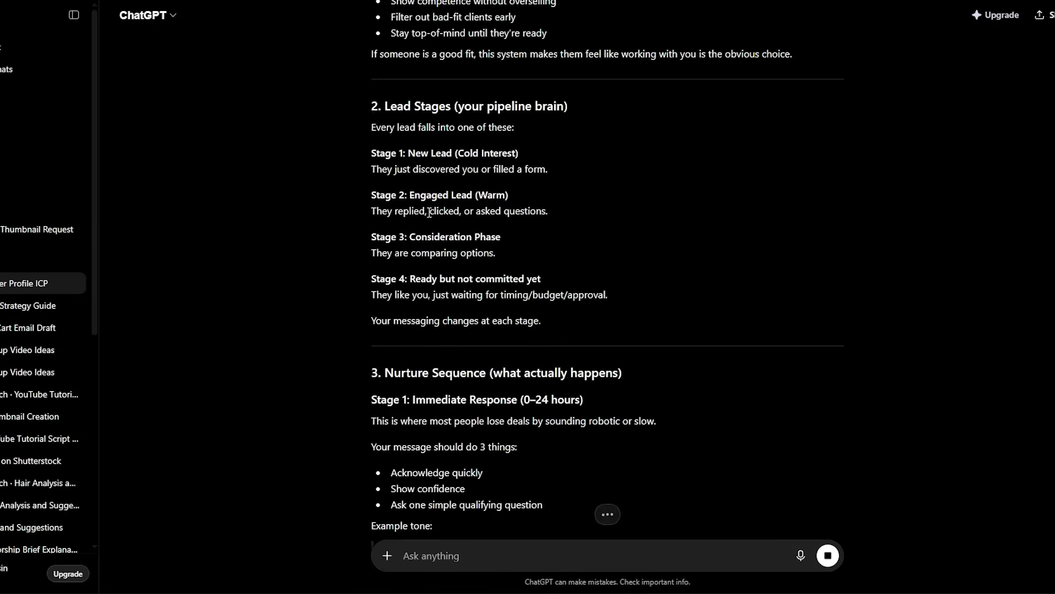
scroll(429, 213, "down", 5)
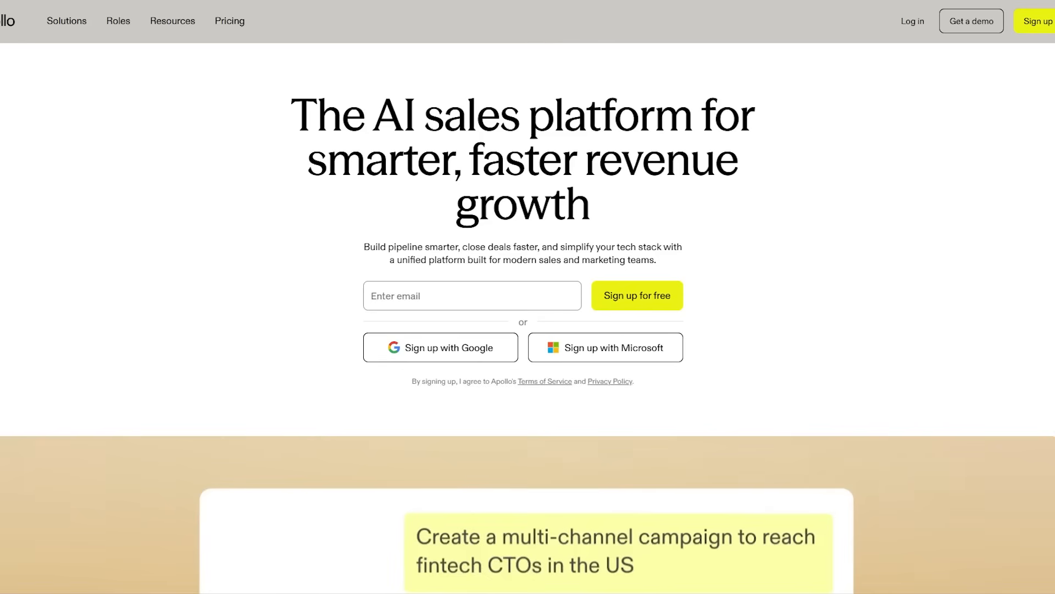
Switch to the Apollo home page, look over its campaign demo and highlight the headline about the AI sales platform
scroll(337, 377, "down", 3)
scroll(339, 379, "down", 6)
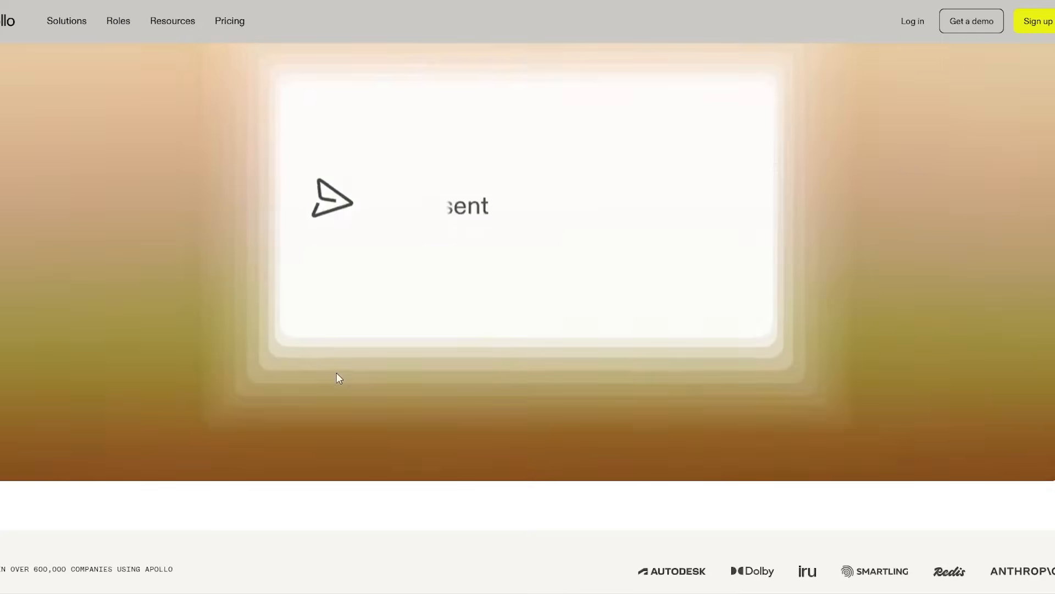
scroll(337, 378, "up", 9)
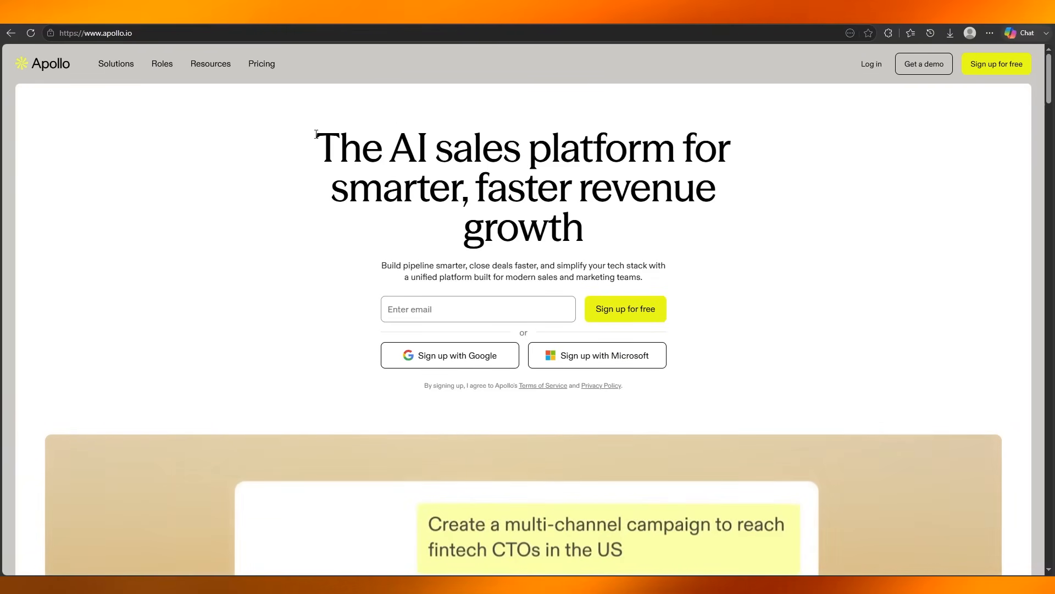
left_click_drag(315, 145, 745, 242)
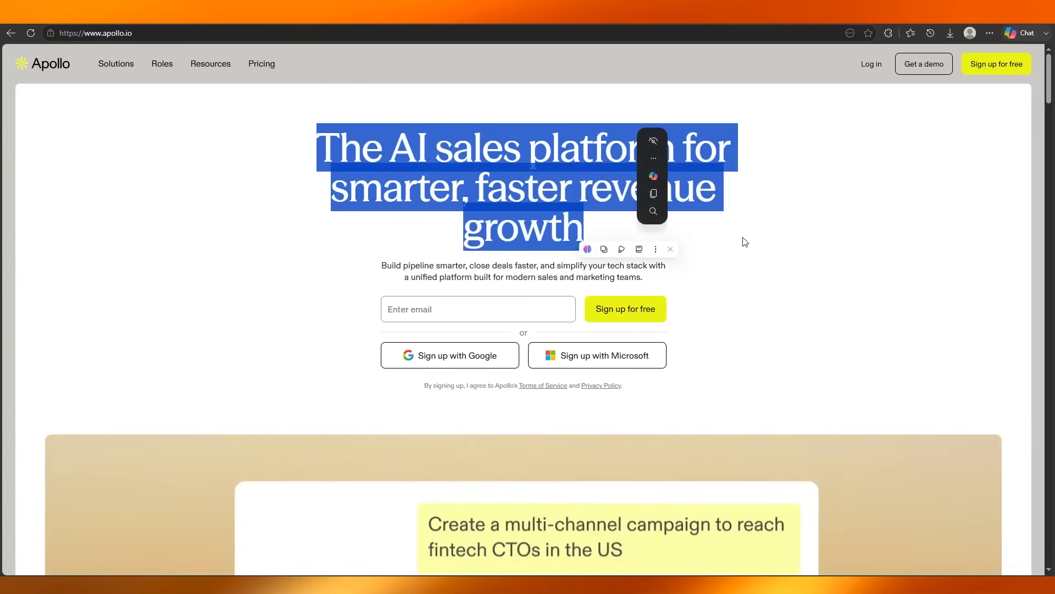
left_click(745, 242)
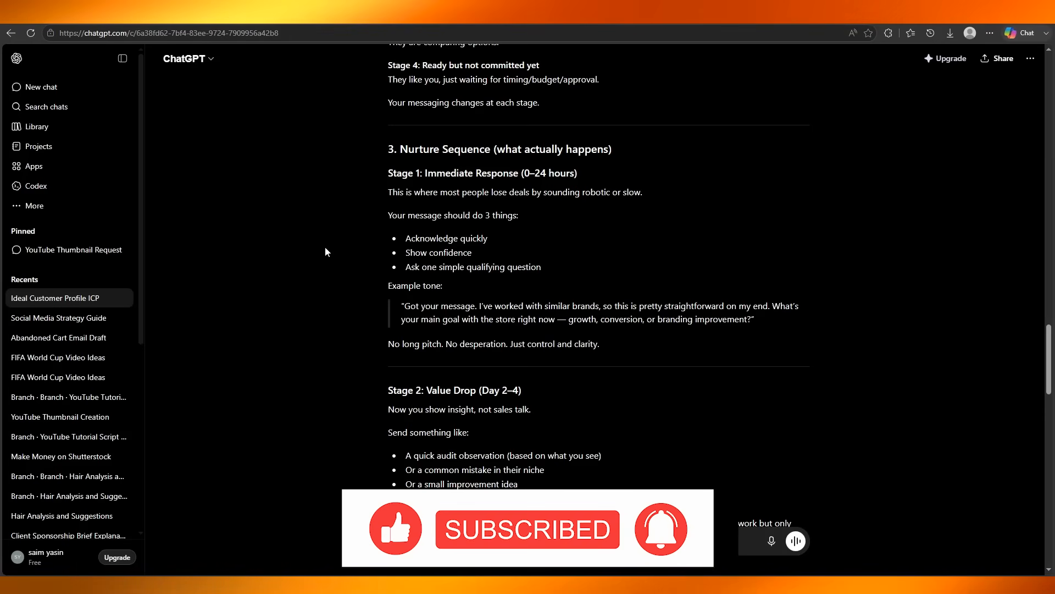
Return to the ChatGPT conversation and review it back up to the original ideal customer profile prompt
scroll(325, 252, "up", 7)
scroll(325, 252, "up", 15)
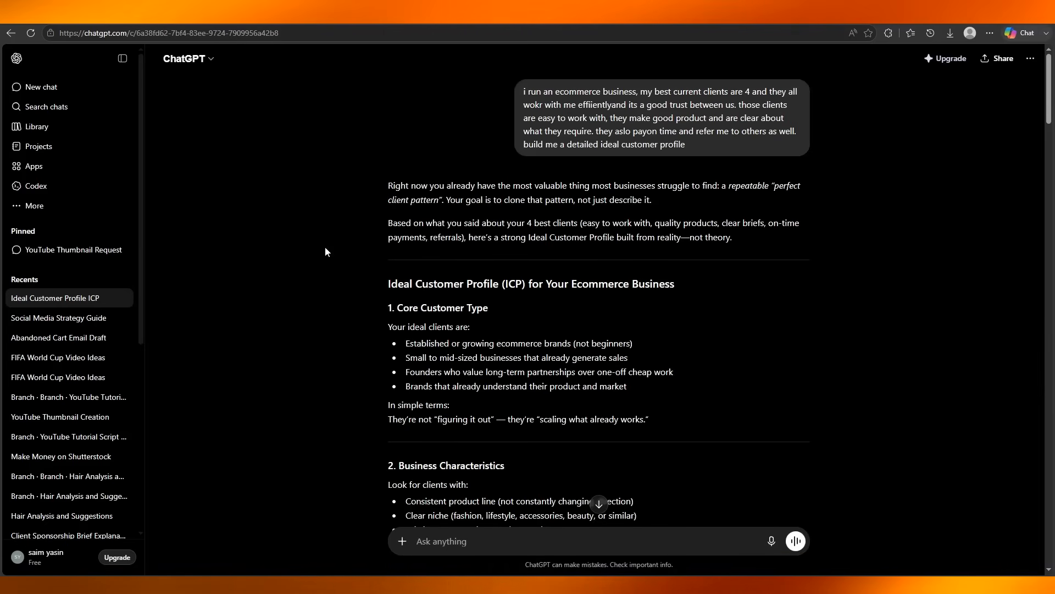